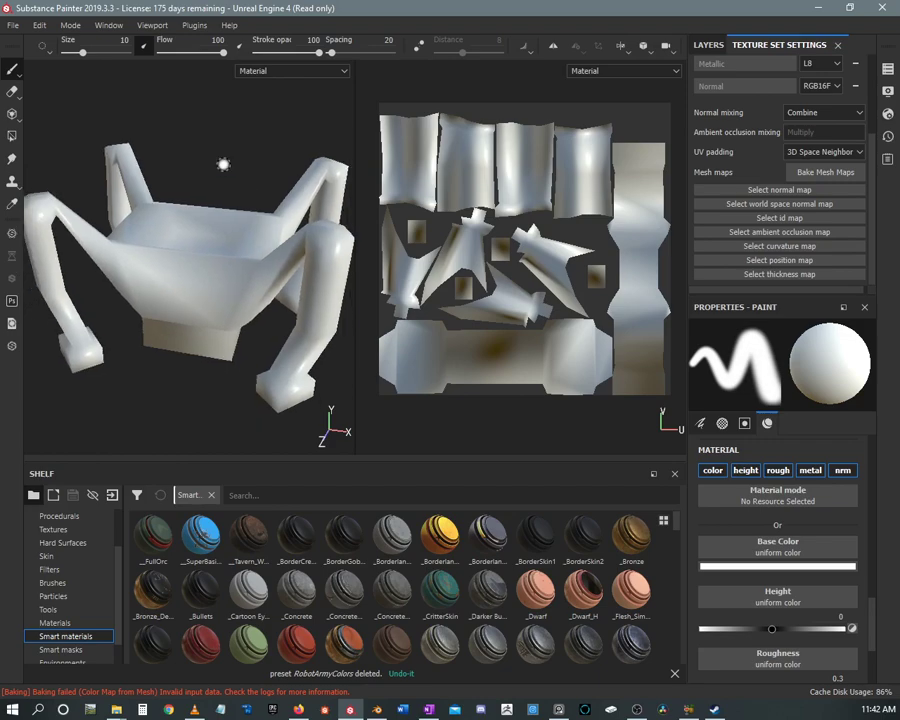
# Examine the unbaked low-poly four-legged mesh from several angles and under different environment lighting directions
pyautogui.keyDown('alt'); pyautogui.moveTo(236, 184); pyautogui.dragTo(202, 224); pyautogui.keyUp('alt')
pyautogui.keyDown('alt'); pyautogui.moveTo(202, 226); pyautogui.dragTo(213, 267, button='right'); pyautogui.keyUp('alt')
pyautogui.keyDown('alt'); pyautogui.moveTo(213, 267); pyautogui.dragTo(186, 227, button='middle'); pyautogui.keyUp('alt')
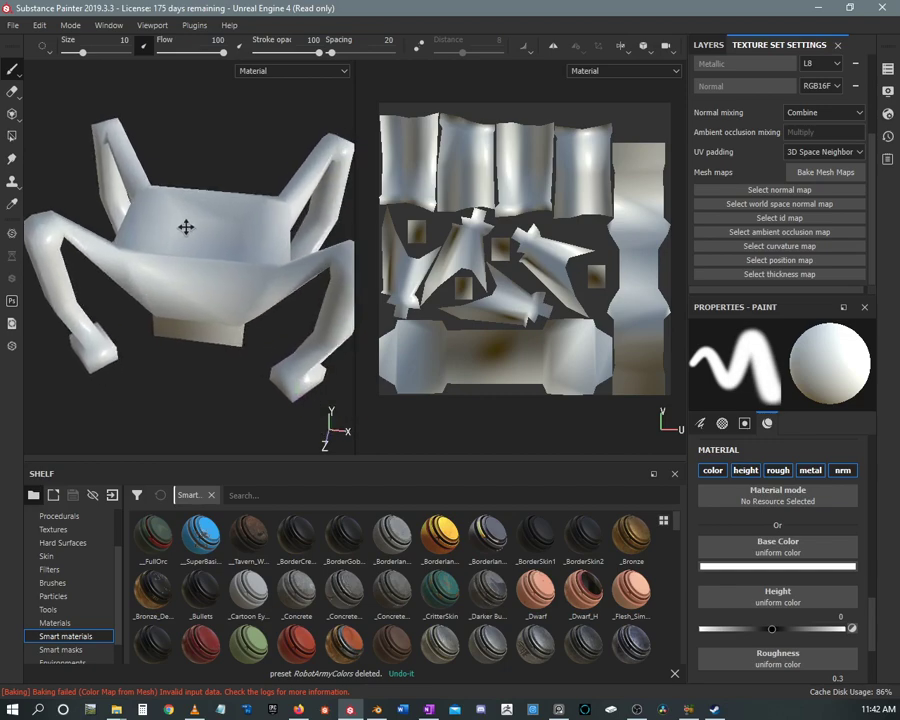
pyautogui.moveTo(207, 234)
pyautogui.keyDown('alt'); pyautogui.mouseDown()
pyautogui.moveTo(100, 225)
pyautogui.moveTo(231, 226)
pyautogui.moveTo(210, 236)
pyautogui.mouseUp(); pyautogui.keyUp('alt')
pyautogui.keyDown('alt'); pyautogui.moveTo(189, 295); pyautogui.dragTo(205, 266); pyautogui.keyUp('alt')
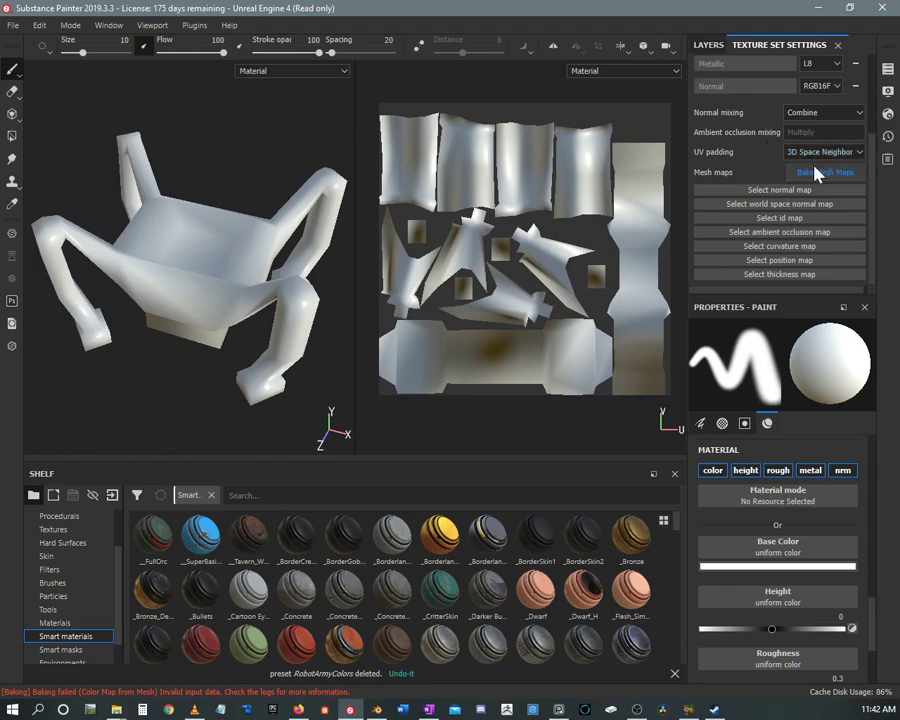
pyautogui.keyDown('alt'); pyautogui.moveTo(183, 199); pyautogui.dragTo(202, 173); pyautogui.keyUp('alt')
pyautogui.keyDown('alt'); pyautogui.moveTo(202, 173); pyautogui.dragTo(203, 177, button='right'); pyautogui.keyUp('alt')
pyautogui.keyDown('alt'); pyautogui.moveTo(203, 177); pyautogui.dragTo(199, 177, button='middle'); pyautogui.keyUp('alt')
pyautogui.moveTo(199, 177)
pyautogui.keyDown('shift'); pyautogui.mouseDown(button='right')
pyautogui.moveTo(200, 187)
pyautogui.moveTo(192, 169)
pyautogui.mouseUp(button='right'); pyautogui.keyUp('shift')
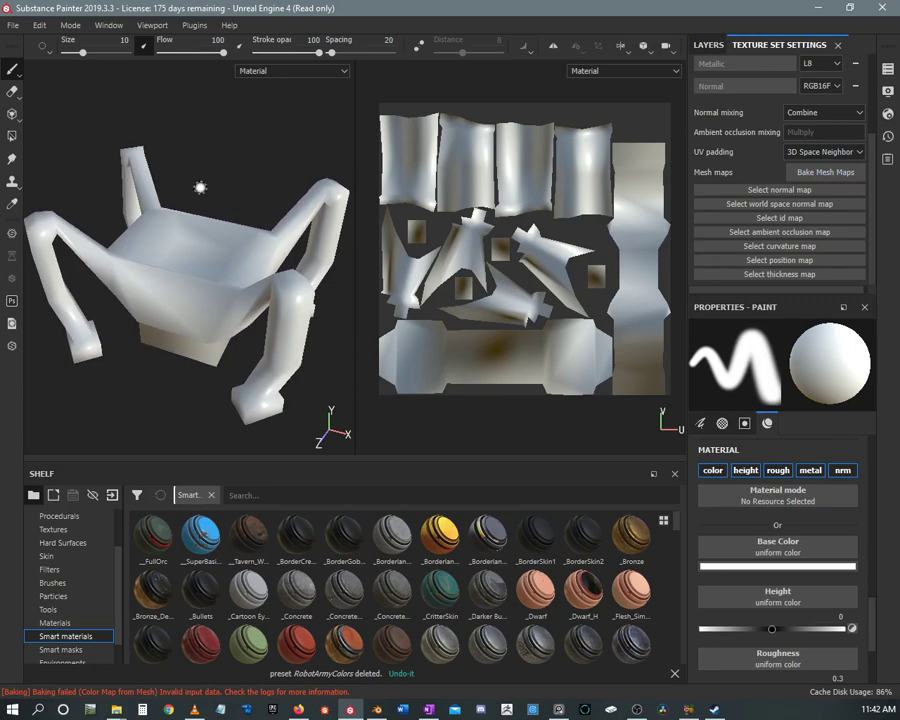
pyautogui.keyDown('shift'); pyautogui.moveTo(192, 169); pyautogui.dragTo(191, 167, button='right'); pyautogui.keyUp('shift')
pyautogui.keyDown('alt'); pyautogui.moveTo(191, 167); pyautogui.dragTo(192, 176, button='middle'); pyautogui.keyUp('alt')
pyautogui.keyDown('alt'); pyautogui.moveTo(192, 176); pyautogui.dragTo(194, 180, button='right'); pyautogui.keyUp('alt')
pyautogui.keyDown('alt'); pyautogui.moveTo(193, 180); pyautogui.dragTo(192, 170); pyautogui.keyUp('alt')
pyautogui.keyDown('shift'); pyautogui.moveTo(195, 169); pyautogui.dragTo(195, 177, button='right'); pyautogui.keyUp('shift')
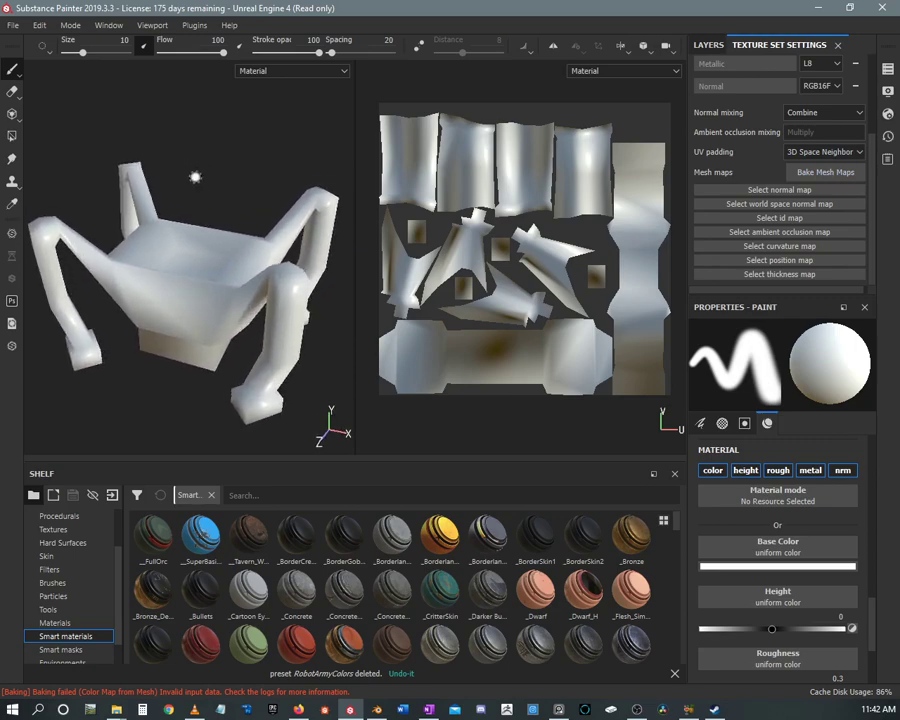
pyautogui.keyDown('alt'); pyautogui.moveTo(195, 177); pyautogui.dragTo(194, 180); pyautogui.keyUp('alt')
pyautogui.moveTo(194, 180)
pyautogui.keyDown('shift'); pyautogui.mouseDown(button='right')
pyautogui.moveTo(194, 161)
pyautogui.moveTo(193, 169)
pyautogui.mouseUp(button='right'); pyautogui.keyUp('shift')
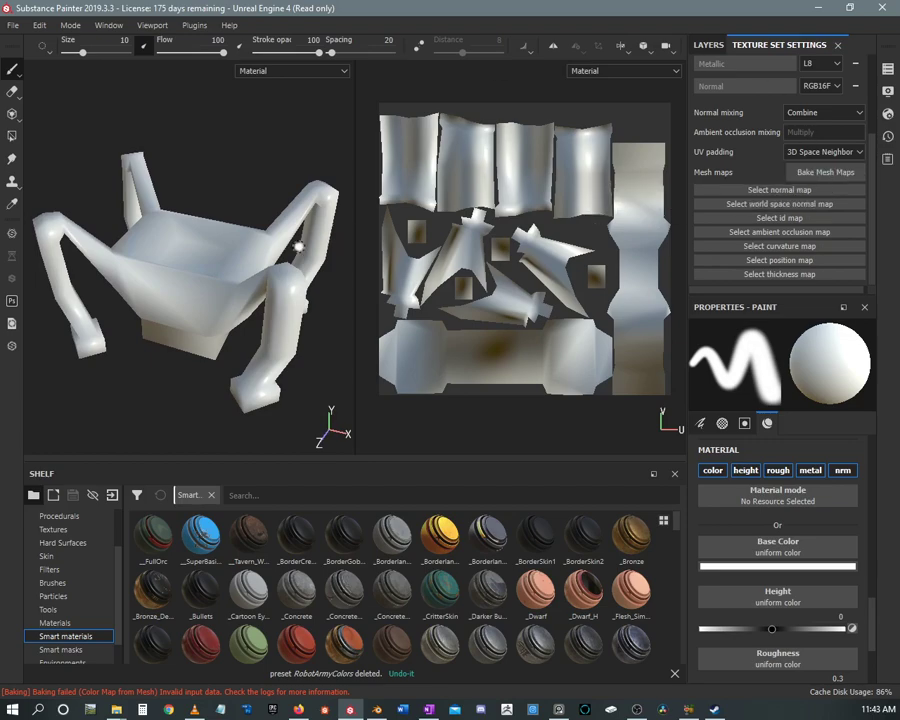
# Set the mesh map baking output size to 4096 and load TheThingHigh.fbx as the high definition mesh
pyautogui.click(825, 174)
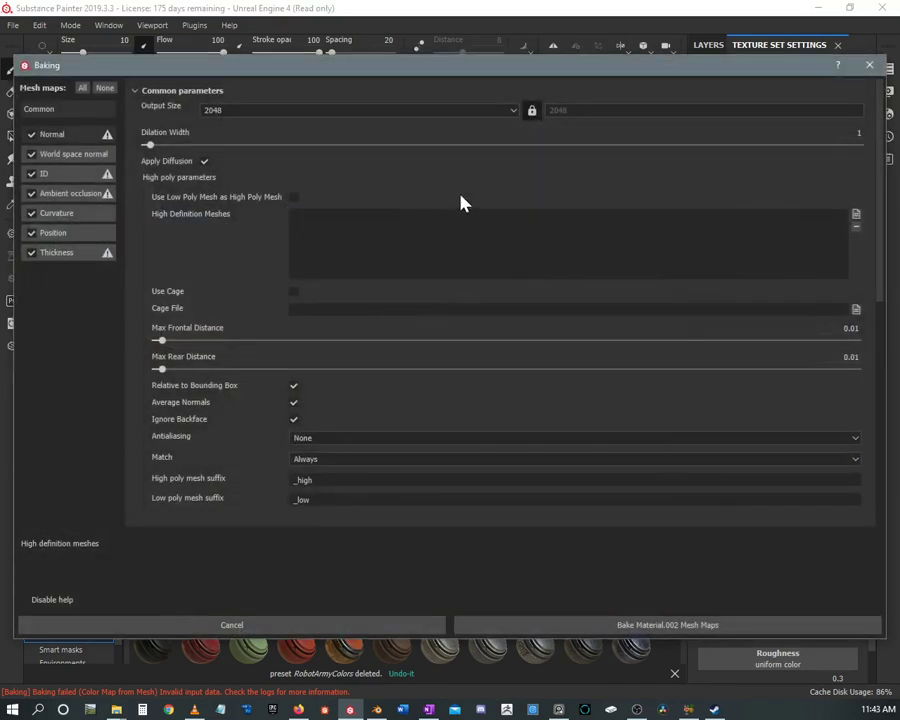
pyautogui.click(396, 112)
pyautogui.click(224, 173)
pyautogui.click(856, 215)
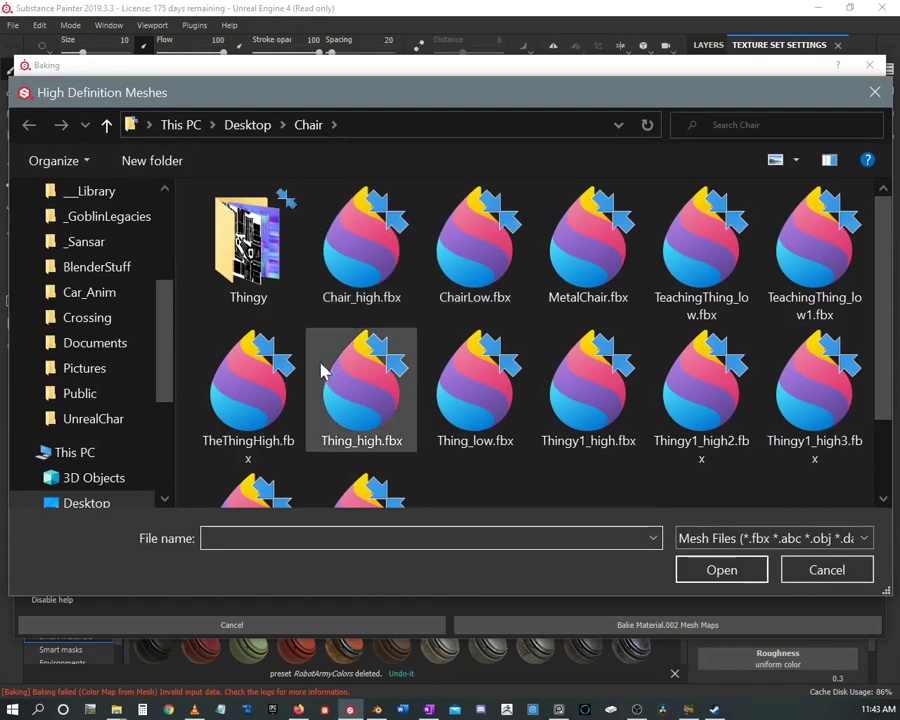
pyautogui.click(257, 405)
pyautogui.click(721, 571)
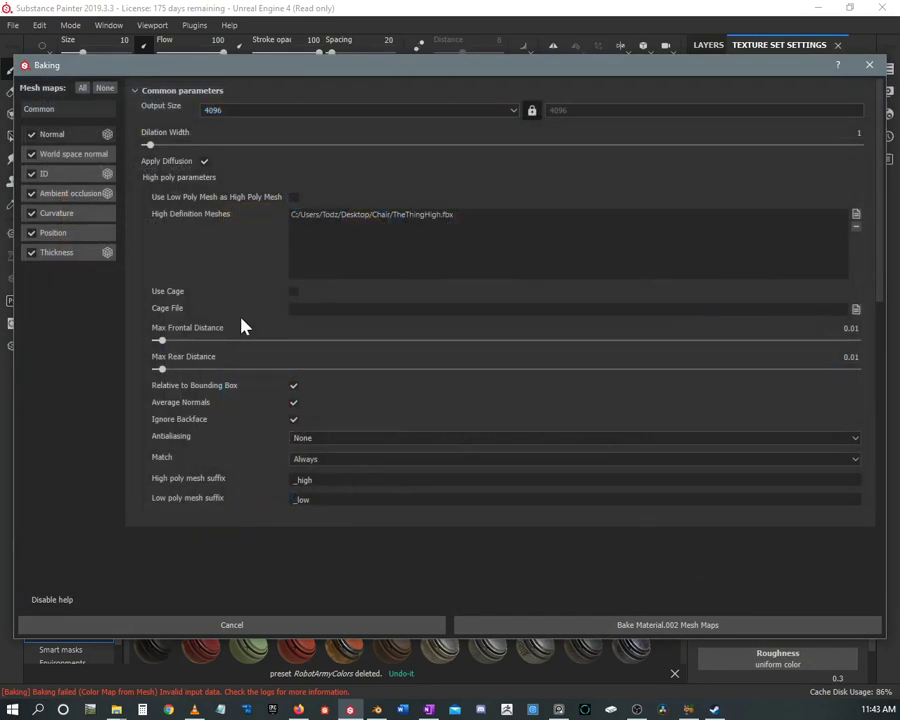
# Bake the Material.002 mesh maps and close the finished baking report
pyautogui.click(696, 626)
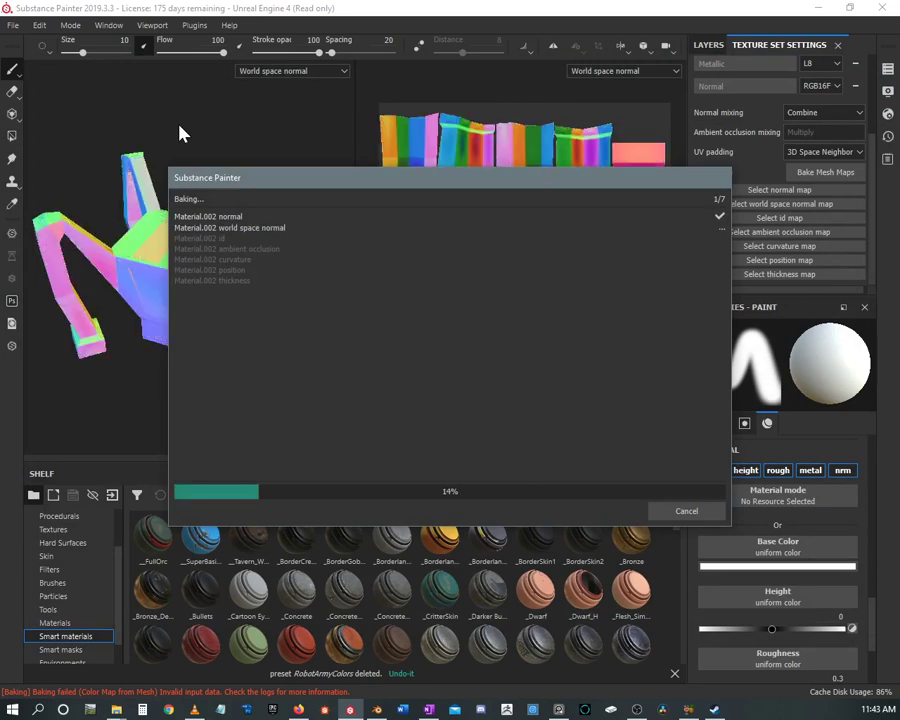
pyautogui.moveTo(319, 190); pyautogui.dragTo(442, 177)
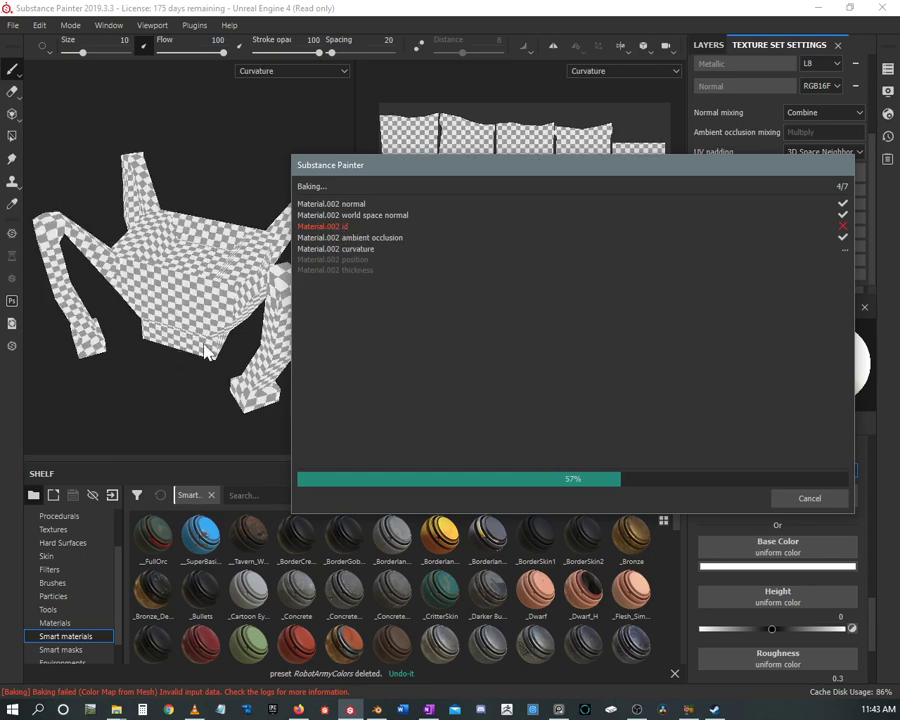
pyautogui.keyDown('alt'); pyautogui.moveTo(180, 262); pyautogui.dragTo(120, 232); pyautogui.keyUp('alt')
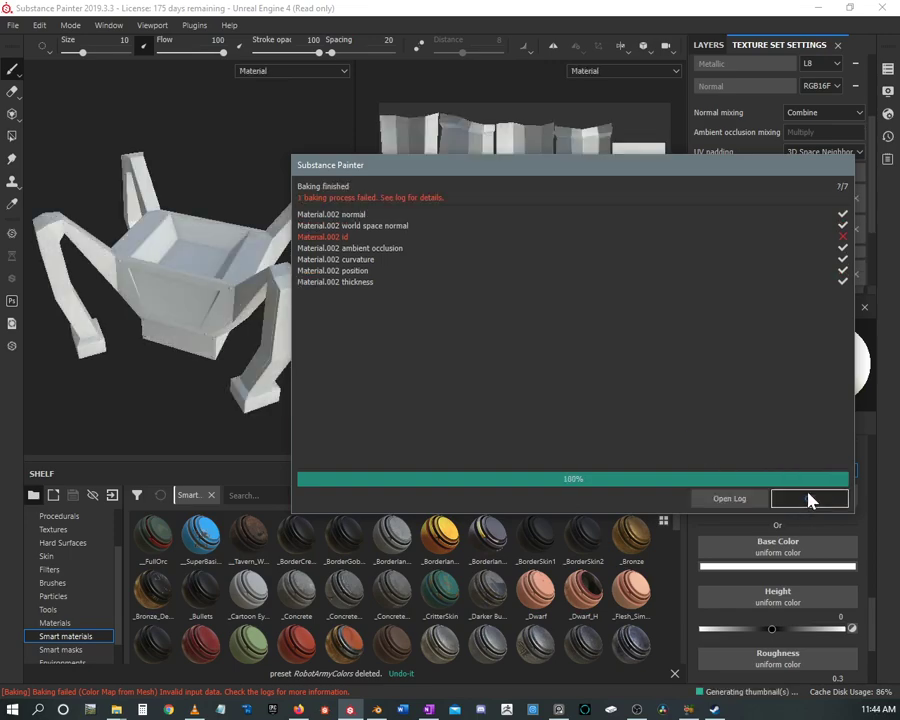
pyautogui.click(810, 498)
# Inspect the baked normal detail on the body, checking the recessed panels, bevelled edges and corner rivets up close
pyautogui.scroll(5, 238, 340)
pyautogui.keyDown('alt'); pyautogui.moveTo(207, 317); pyautogui.dragTo(222, 278); pyautogui.keyUp('alt')
pyautogui.keyDown('alt'); pyautogui.moveTo(222, 278); pyautogui.dragTo(226, 256, button='middle'); pyautogui.keyUp('alt')
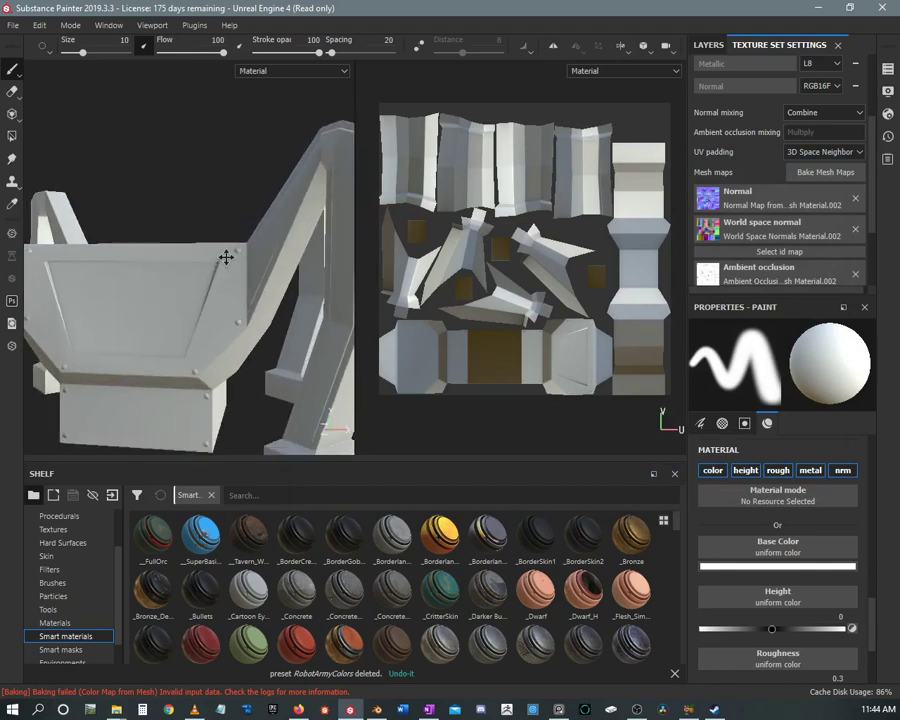
pyautogui.keyDown('alt'); pyautogui.moveTo(226, 256); pyautogui.dragTo(267, 478, button='right'); pyautogui.keyUp('alt')
pyautogui.keyDown('alt'); pyautogui.moveTo(267, 478); pyautogui.dragTo(200, 385); pyautogui.keyUp('alt')
pyautogui.keyDown('alt'); pyautogui.moveTo(200, 385); pyautogui.dragTo(176, 363, button='middle'); pyautogui.keyUp('alt')
pyautogui.keyDown('alt'); pyautogui.moveTo(176, 363); pyautogui.dragTo(268, 255); pyautogui.keyUp('alt')
pyautogui.keyDown('alt'); pyautogui.moveTo(268, 255); pyautogui.dragTo(205, 190, button='right'); pyautogui.keyUp('alt')
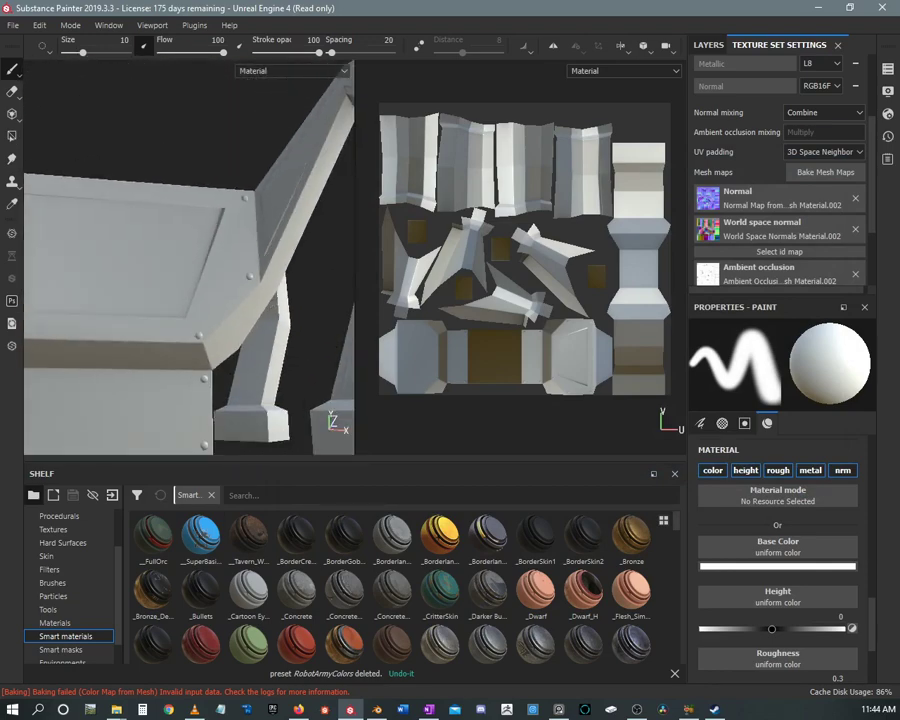
pyautogui.keyDown('alt'); pyautogui.moveTo(205, 190); pyautogui.dragTo(190, 468); pyautogui.keyUp('alt')
pyautogui.keyDown('alt'); pyautogui.moveTo(190, 468); pyautogui.dragTo(230, 330, button='right'); pyautogui.keyUp('alt')
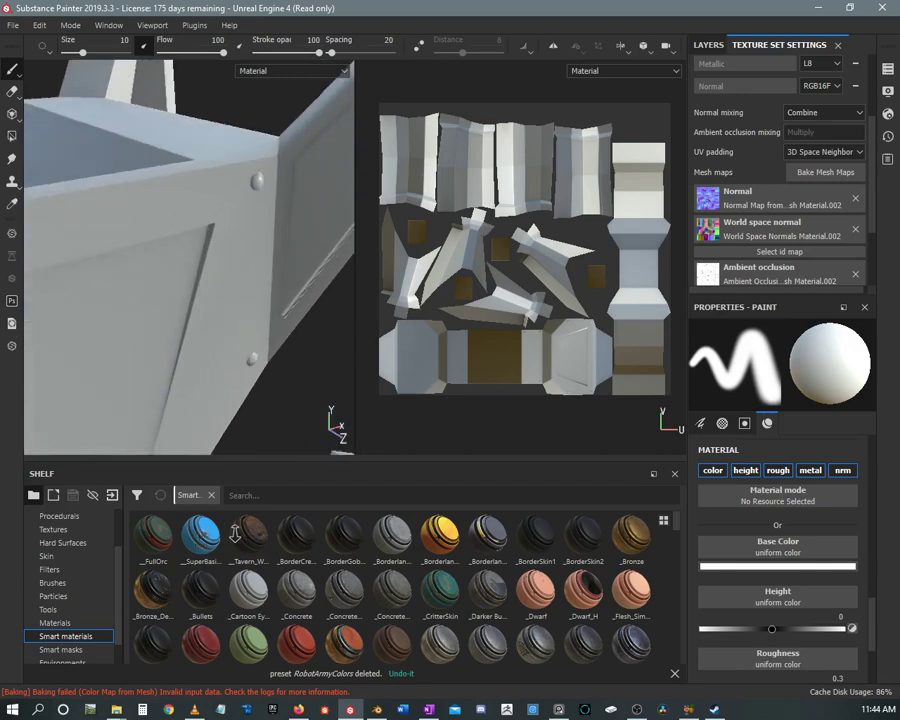
pyautogui.keyDown('alt'); pyautogui.moveTo(230, 330); pyautogui.dragTo(235, 317); pyautogui.keyUp('alt')
pyautogui.keyDown('alt'); pyautogui.moveTo(235, 317); pyautogui.dragTo(283, 233, button='right'); pyautogui.keyUp('alt')
pyautogui.moveTo(283, 233)
pyautogui.keyDown('alt'); pyautogui.mouseDown()
pyautogui.moveTo(253, 227)
pyautogui.moveTo(249, 203)
pyautogui.moveTo(275, 157)
pyautogui.moveTo(291, 155)
pyautogui.moveTo(240, 203)
pyautogui.mouseUp(); pyautogui.keyUp('alt')
pyautogui.keyDown('alt'); pyautogui.moveTo(240, 203); pyautogui.dragTo(237, 229, button='right'); pyautogui.keyUp('alt')
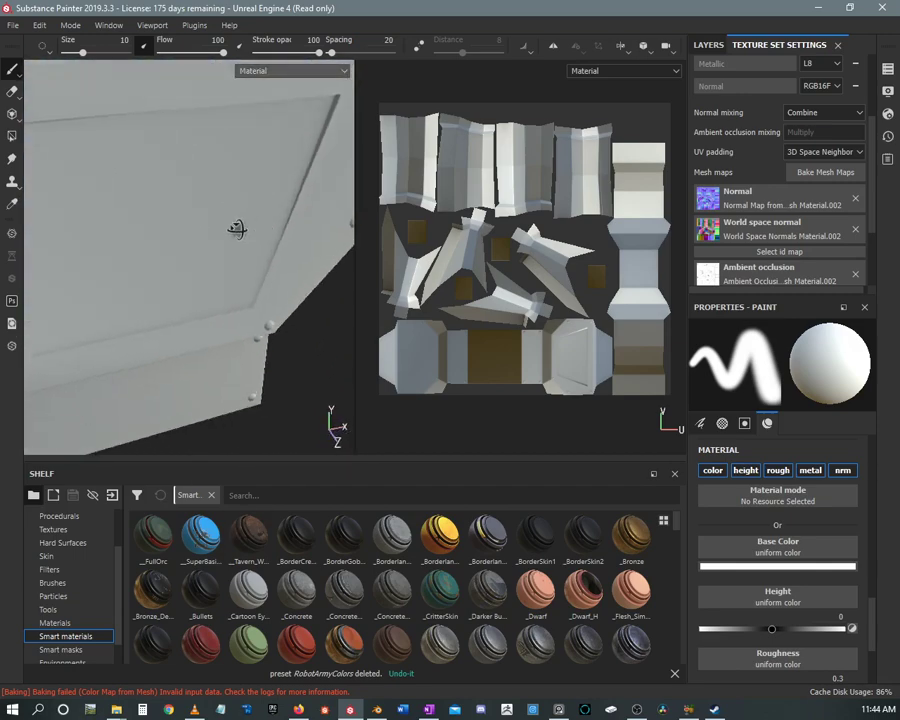
pyautogui.moveTo(237, 229)
pyautogui.keyDown('alt'); pyautogui.mouseDown()
pyautogui.moveTo(215, 207)
pyautogui.moveTo(249, 251)
pyautogui.moveTo(188, 188)
pyautogui.moveTo(141, 177)
pyautogui.moveTo(151, 157)
pyautogui.moveTo(199, 187)
pyautogui.moveTo(165, 269)
pyautogui.moveTo(185, 313)
pyautogui.moveTo(197, 257)
pyautogui.moveTo(115, 206)
pyautogui.mouseUp(); pyautogui.keyUp('alt')
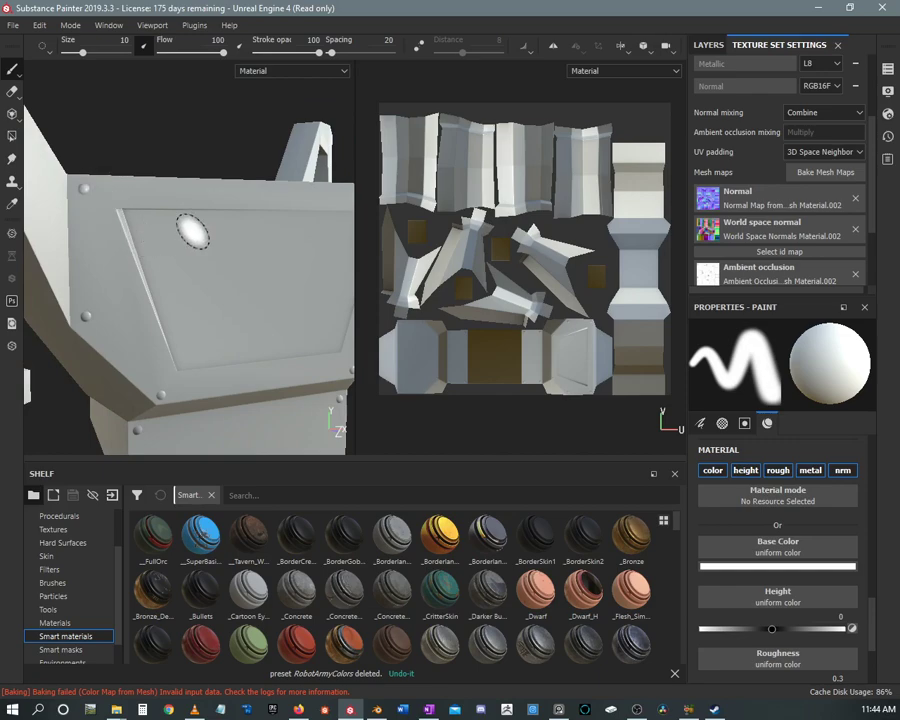
pyautogui.keyDown('alt'); pyautogui.moveTo(193, 230); pyautogui.dragTo(171, 228); pyautogui.keyUp('alt')
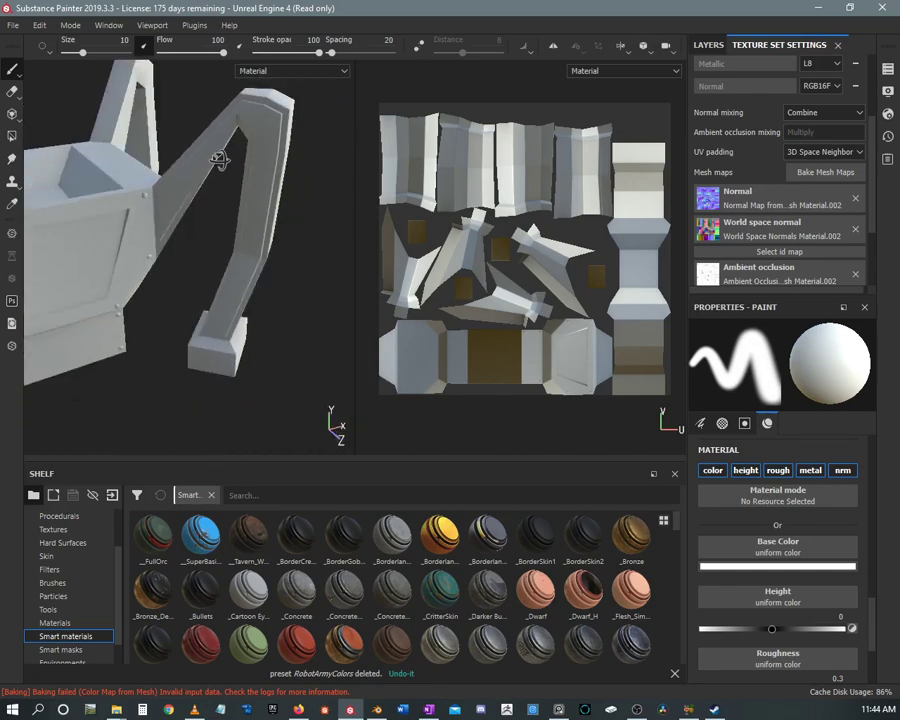
# Inspect the baked shading on the legs and feet from several angles
pyautogui.keyDown('alt'); pyautogui.moveTo(275, 237); pyautogui.dragTo(227, 197); pyautogui.keyUp('alt')
pyautogui.keyDown('alt'); pyautogui.moveTo(227, 197); pyautogui.dragTo(245, 436, button='right'); pyautogui.keyUp('alt')
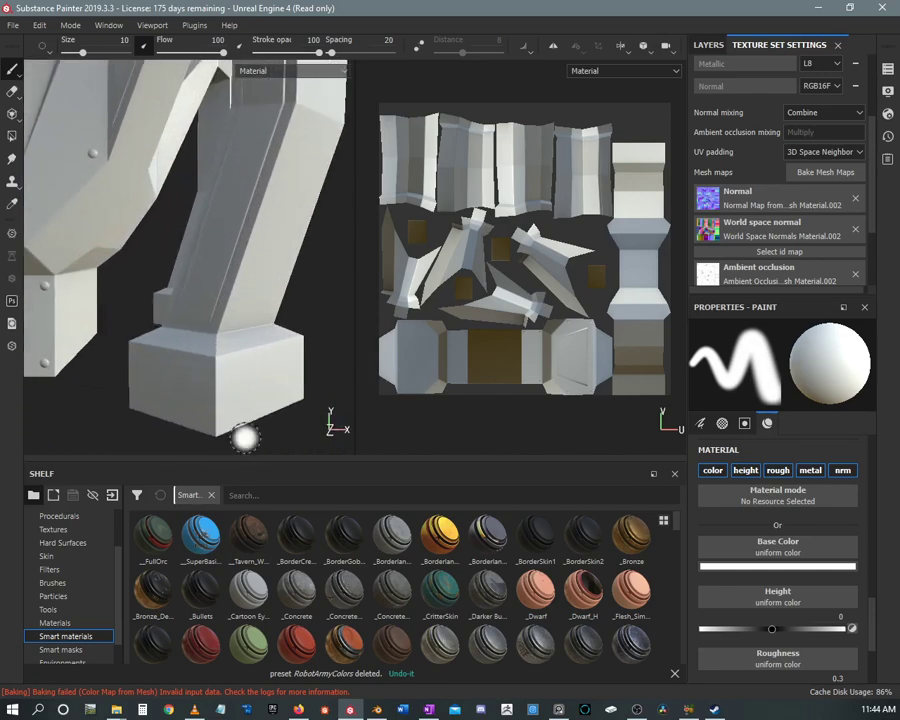
pyautogui.keyDown('alt'); pyautogui.moveTo(245, 436); pyautogui.dragTo(247, 241); pyautogui.keyUp('alt')
pyautogui.keyDown('alt'); pyautogui.moveTo(225, 265); pyautogui.dragTo(197, 179, button='right'); pyautogui.keyUp('alt')
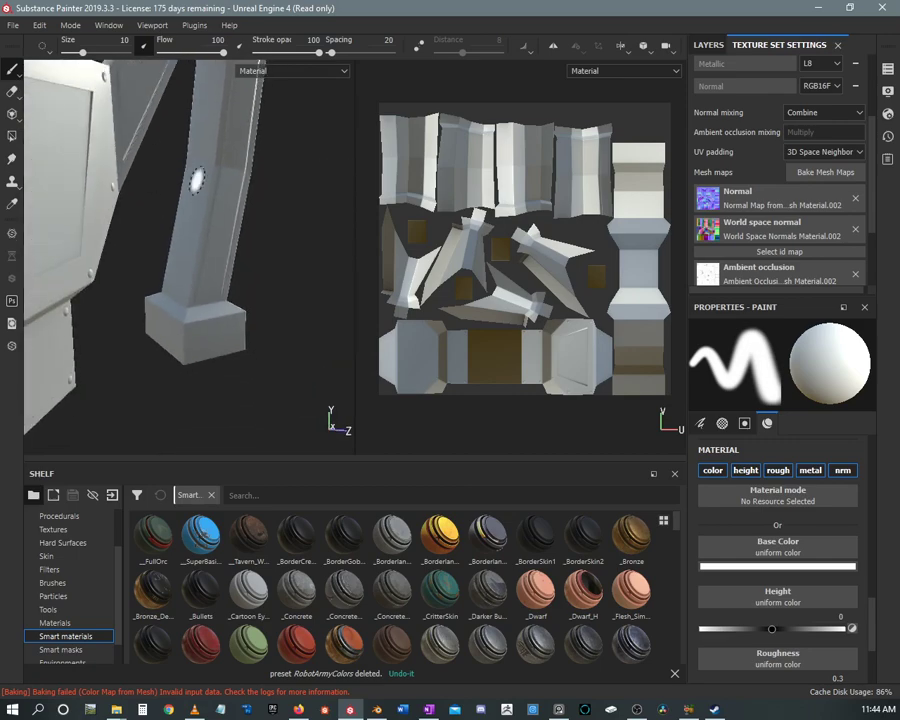
pyautogui.keyDown('alt'); pyautogui.moveTo(197, 179); pyautogui.dragTo(68, 198); pyautogui.keyUp('alt')
pyautogui.keyDown('alt'); pyautogui.moveTo(68, 198); pyautogui.dragTo(67, 160, button='right'); pyautogui.keyUp('alt')
pyautogui.moveTo(67, 160)
pyautogui.keyDown('alt'); pyautogui.mouseDown()
pyautogui.moveTo(189, 287)
pyautogui.moveTo(26, 269)
pyautogui.moveTo(30, 292)
pyautogui.moveTo(85, 169)
pyautogui.moveTo(98, 183)
pyautogui.moveTo(40, 200)
pyautogui.moveTo(165, 265)
pyautogui.moveTo(168, 250)
pyautogui.mouseUp(); pyautogui.keyUp('alt')
pyautogui.keyDown('alt'); pyautogui.moveTo(168, 250); pyautogui.dragTo(171, 412, button='right'); pyautogui.keyUp('alt')
# Examine the body's other sides and its base block, and view the whole baked model
pyautogui.keyDown('alt'); pyautogui.moveTo(183, 256); pyautogui.dragTo(129, 130, button='middle'); pyautogui.keyUp('alt')
pyautogui.moveTo(129, 130)
pyautogui.keyDown('alt'); pyautogui.mouseDown(button='right')
pyautogui.moveTo(129, 195)
pyautogui.moveTo(129, 150)
pyautogui.mouseUp(button='right'); pyautogui.keyUp('alt')
pyautogui.keyDown('alt'); pyautogui.moveTo(129, 150); pyautogui.dragTo(171, 227); pyautogui.keyUp('alt')
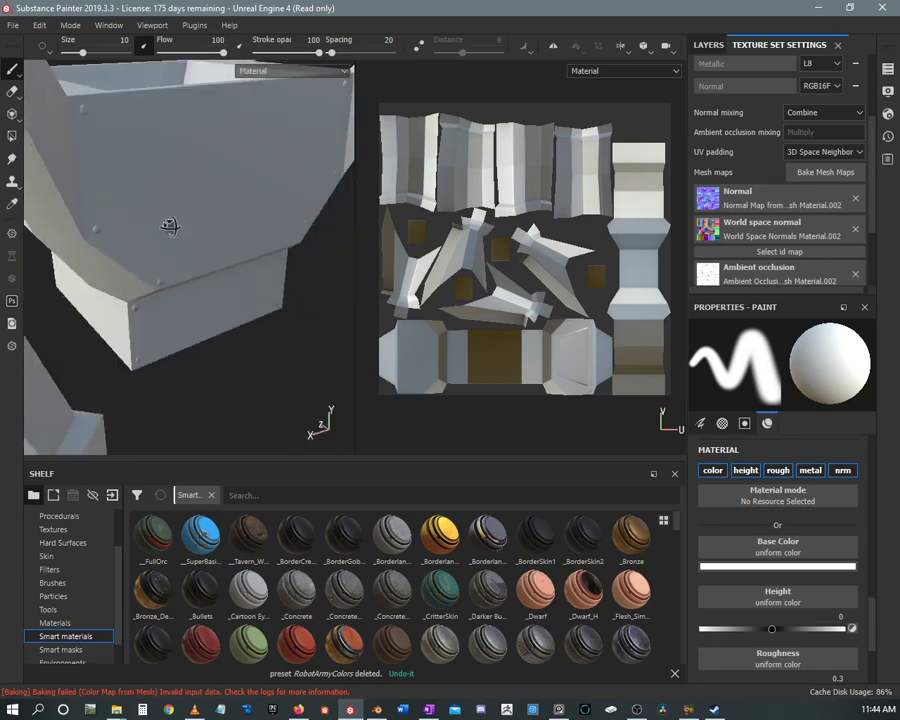
pyautogui.keyDown('alt'); pyautogui.moveTo(171, 227); pyautogui.dragTo(180, 290, button='right'); pyautogui.keyUp('alt')
pyautogui.keyDown('alt'); pyautogui.moveTo(180, 290); pyautogui.dragTo(371, 224); pyautogui.keyUp('alt')
pyautogui.keyDown('alt'); pyautogui.moveTo(82, 290); pyautogui.dragTo(80, 231, button='right'); pyautogui.keyUp('alt')
pyautogui.moveTo(80, 231)
pyautogui.keyDown('alt'); pyautogui.mouseDown()
pyautogui.moveTo(36, 243)
pyautogui.moveTo(68, 257)
pyautogui.moveTo(66, 215)
pyautogui.mouseUp(); pyautogui.keyUp('alt')
pyautogui.keyDown('alt'); pyautogui.moveTo(66, 215); pyautogui.dragTo(67, 155, button='right'); pyautogui.keyUp('alt')
pyautogui.keyDown('alt'); pyautogui.moveTo(193, 217); pyautogui.dragTo(184, 238, button='middle'); pyautogui.keyUp('alt')
pyautogui.keyDown('alt'); pyautogui.moveTo(184, 238); pyautogui.dragTo(180, 190, button='right'); pyautogui.keyUp('alt')
pyautogui.keyDown('alt'); pyautogui.moveTo(180, 190); pyautogui.dragTo(136, 212); pyautogui.keyUp('alt')
pyautogui.keyDown('alt'); pyautogui.moveTo(136, 212); pyautogui.dragTo(136, 199, button='right'); pyautogui.keyUp('alt')
pyautogui.keyDown('alt'); pyautogui.moveTo(136, 199); pyautogui.dragTo(151, 219); pyautogui.keyUp('alt')
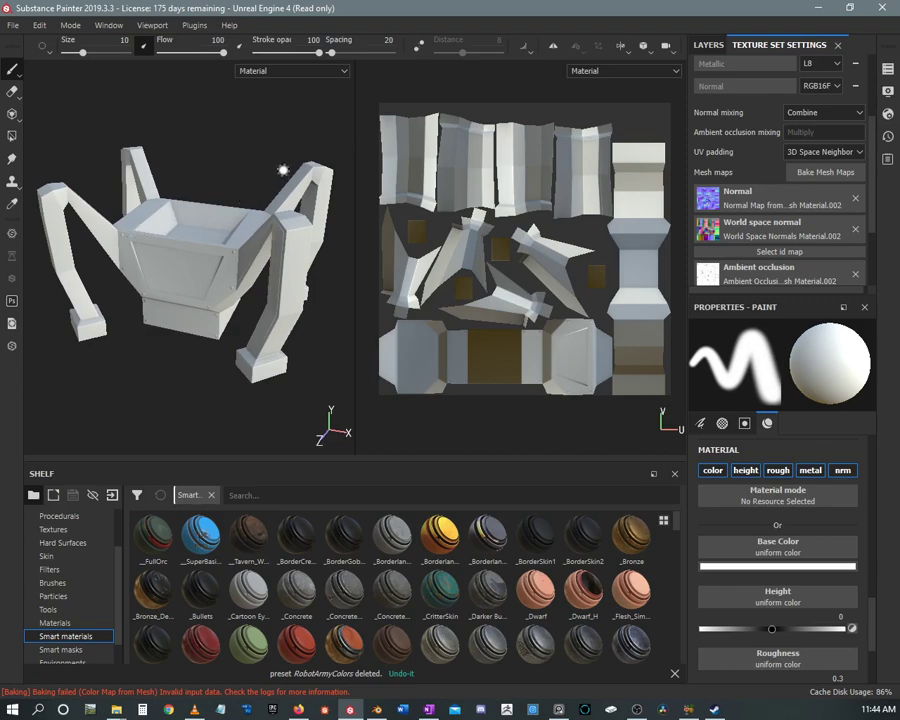
# Re-examine the front panel, its rivets and the upper rim of the baked body from near and far
pyautogui.keyDown('alt'); pyautogui.moveTo(226, 179); pyautogui.dragTo(211, 394, button='right'); pyautogui.keyUp('alt')
pyautogui.keyDown('alt'); pyautogui.moveTo(211, 394); pyautogui.dragTo(215, 311); pyautogui.keyUp('alt')
pyautogui.keyDown('alt'); pyautogui.moveTo(215, 311); pyautogui.dragTo(188, 266, button='right'); pyautogui.keyUp('alt')
pyautogui.moveTo(188, 266)
pyautogui.keyDown('alt'); pyautogui.mouseDown()
pyautogui.moveTo(209, 249)
pyautogui.moveTo(225, 267)
pyautogui.moveTo(207, 257)
pyautogui.mouseUp(); pyautogui.keyUp('alt')
pyautogui.keyDown('alt'); pyautogui.moveTo(207, 257); pyautogui.dragTo(178, 214, button='right'); pyautogui.keyUp('alt')
pyautogui.keyDown('alt'); pyautogui.moveTo(178, 213); pyautogui.dragTo(172, 187); pyautogui.keyUp('alt')
pyautogui.keyDown('alt'); pyautogui.moveTo(172, 187); pyautogui.dragTo(214, 376, button='right'); pyautogui.keyUp('alt')
pyautogui.keyDown('alt'); pyautogui.moveTo(214, 376); pyautogui.dragTo(171, 242); pyautogui.keyUp('alt')
pyautogui.keyDown('alt'); pyautogui.moveTo(171, 242); pyautogui.dragTo(171, 297, button='right'); pyautogui.keyUp('alt')
pyautogui.keyDown('alt'); pyautogui.moveTo(171, 297); pyautogui.dragTo(110, 267); pyautogui.keyUp('alt')
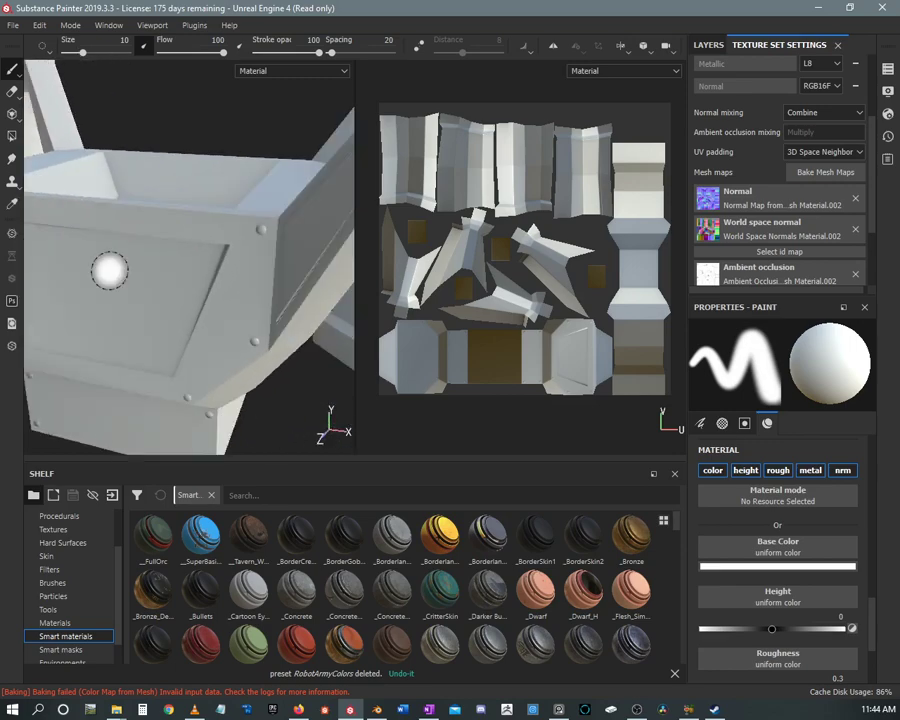
pyautogui.keyDown('alt'); pyautogui.moveTo(110, 267); pyautogui.dragTo(188, 288, button='right'); pyautogui.keyUp('alt')
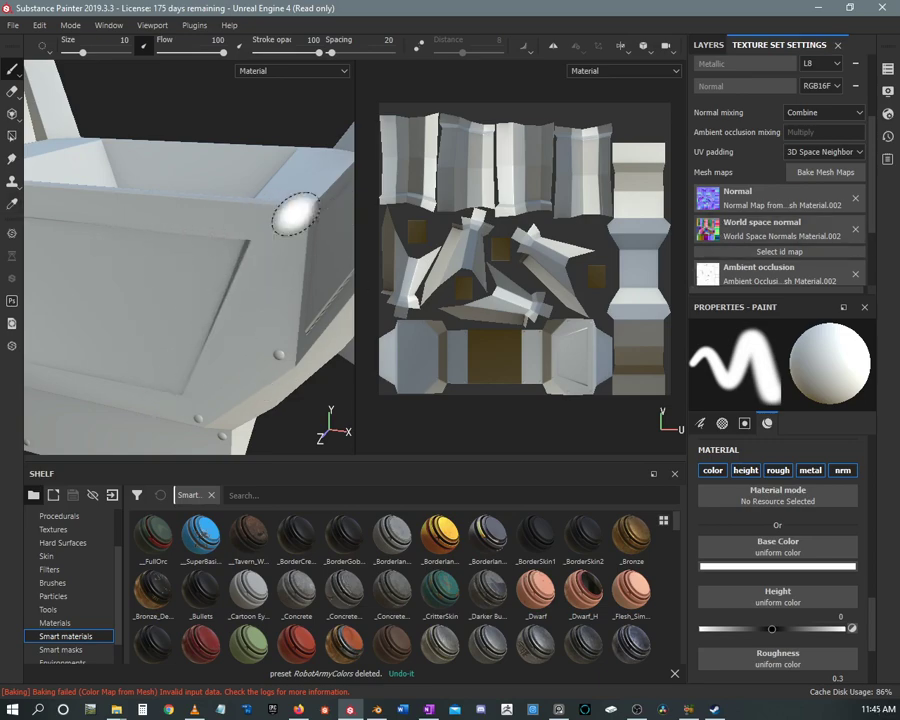
pyautogui.keyDown('alt'); pyautogui.moveTo(293, 211); pyautogui.dragTo(88, 175); pyautogui.keyUp('alt')
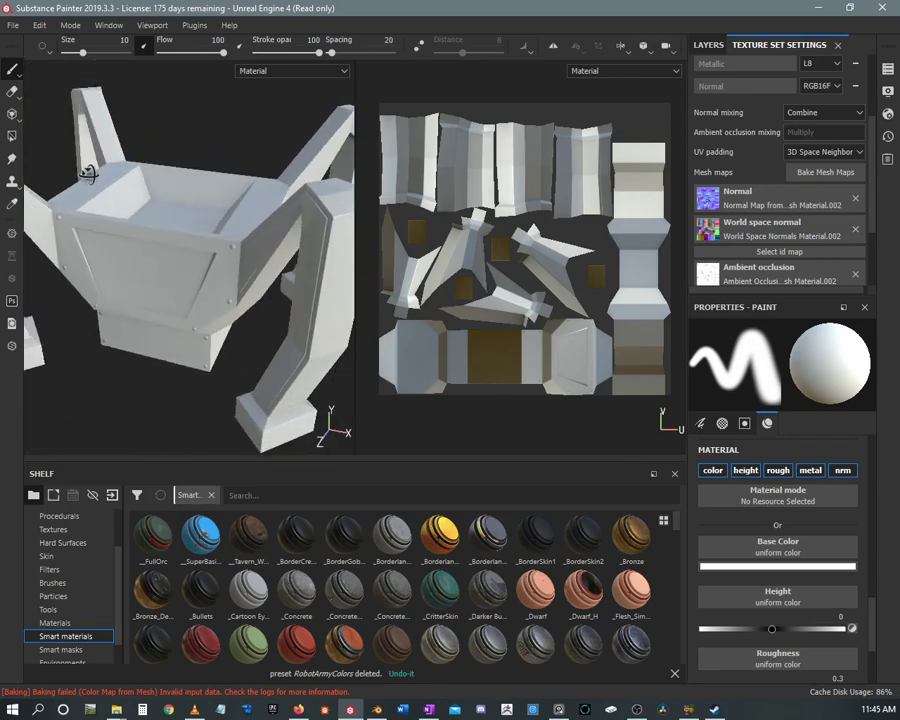
pyautogui.keyDown('alt'); pyautogui.moveTo(112, 178); pyautogui.dragTo(145, 245, button='right'); pyautogui.keyUp('alt')
pyautogui.keyDown('alt'); pyautogui.moveTo(168, 236); pyautogui.dragTo(169, 193, button='middle'); pyautogui.keyUp('alt')
pyautogui.moveTo(169, 193)
pyautogui.keyDown('alt'); pyautogui.mouseDown()
pyautogui.moveTo(181, 225)
pyautogui.moveTo(310, 158)
pyautogui.mouseUp(); pyautogui.keyUp('alt')
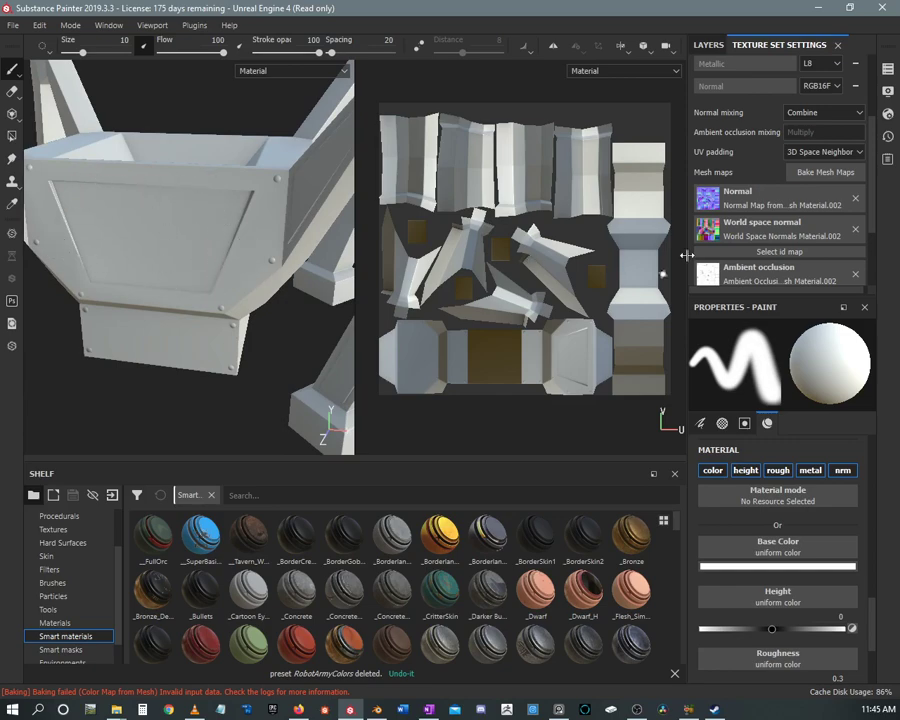
# Add the _Bronze smart material above Layer 1 in the layer stack and inspect it on the body panels
pyautogui.click(709, 46)
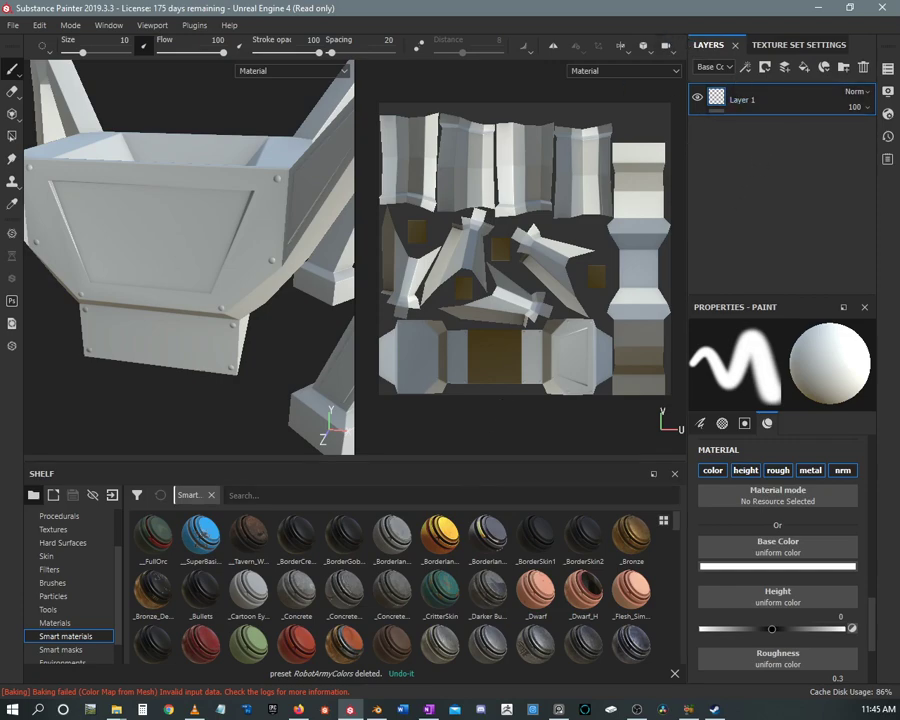
pyautogui.moveTo(256, 265)
pyautogui.keyDown('alt'); pyautogui.mouseDown()
pyautogui.moveTo(182, 256)
pyautogui.moveTo(126, 198)
pyautogui.moveTo(160, 180)
pyautogui.moveTo(203, 284)
pyautogui.moveTo(187, 219)
pyautogui.moveTo(197, 239)
pyautogui.moveTo(193, 321)
pyautogui.mouseUp(); pyautogui.keyUp('alt')
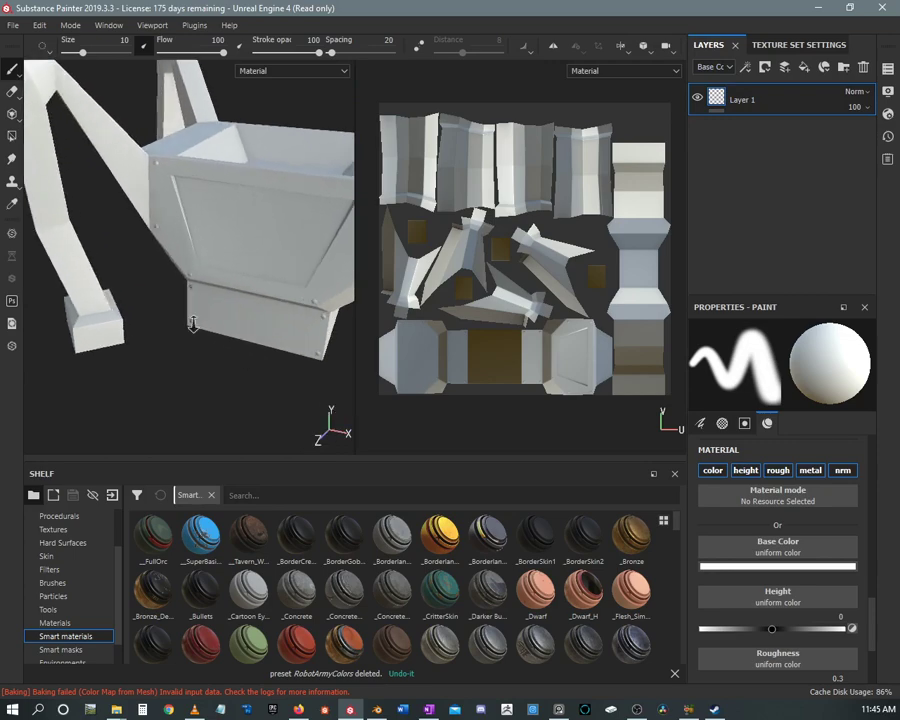
pyautogui.keyDown('alt'); pyautogui.moveTo(193, 321); pyautogui.dragTo(194, 363, button='right'); pyautogui.keyUp('alt')
pyautogui.keyDown('alt'); pyautogui.moveTo(194, 363); pyautogui.dragTo(193, 287); pyautogui.keyUp('alt')
pyautogui.keyDown('alt'); pyautogui.moveTo(193, 287); pyautogui.dragTo(195, 421, button='right'); pyautogui.keyUp('alt')
pyautogui.keyDown('alt'); pyautogui.moveTo(207, 306); pyautogui.dragTo(209, 320); pyautogui.keyUp('alt')
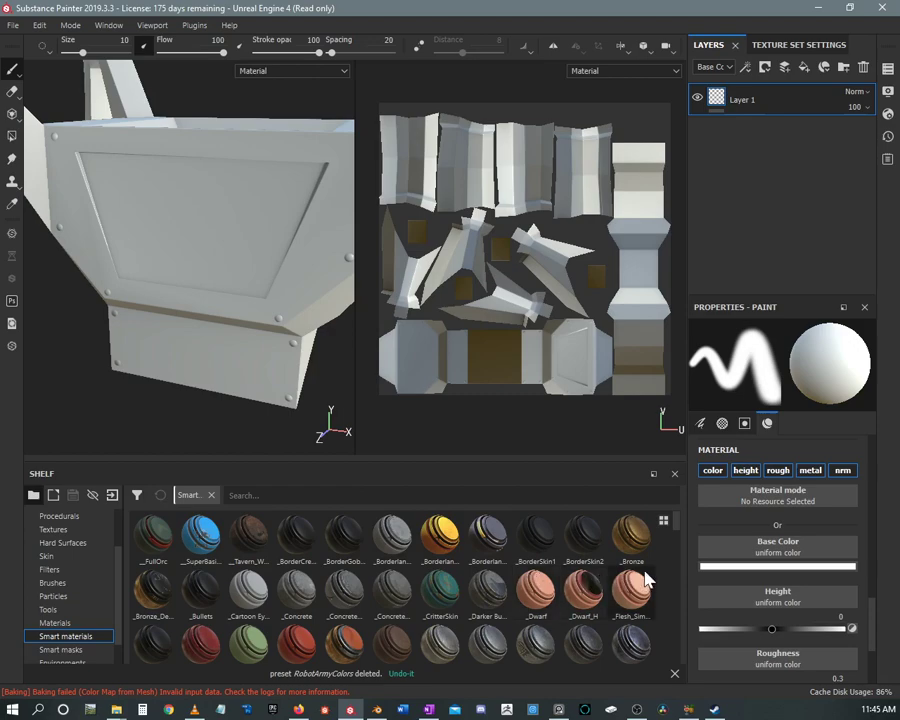
pyautogui.moveTo(620, 590); pyautogui.dragTo(772, 115)
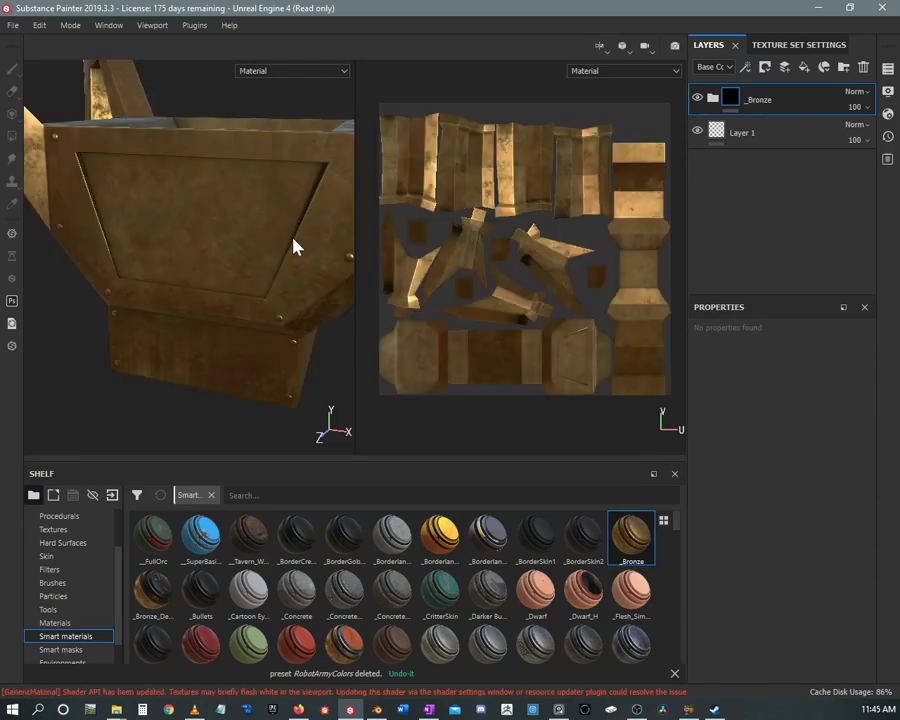
pyautogui.keyDown('alt'); pyautogui.moveTo(293, 238); pyautogui.dragTo(193, 217, button='middle'); pyautogui.keyUp('alt')
pyautogui.keyDown('alt'); pyautogui.moveTo(193, 217); pyautogui.dragTo(255, 346, button='right'); pyautogui.keyUp('alt')
pyautogui.keyDown('alt'); pyautogui.moveTo(255, 346); pyautogui.dragTo(230, 150); pyautogui.keyUp('alt')
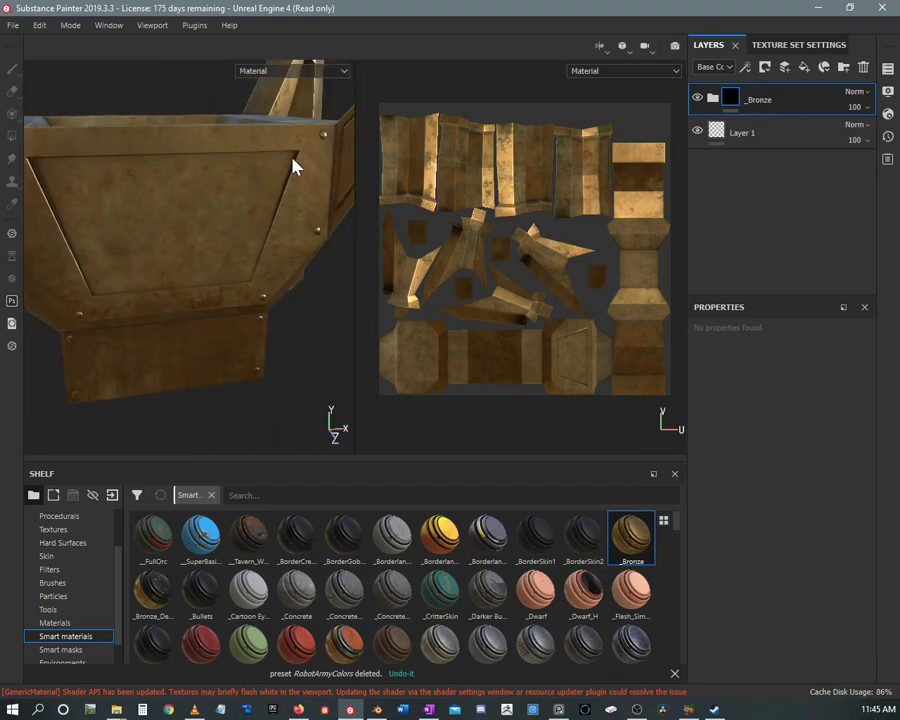
pyautogui.keyDown('alt'); pyautogui.moveTo(293, 166); pyautogui.dragTo(190, 310); pyautogui.keyUp('alt')
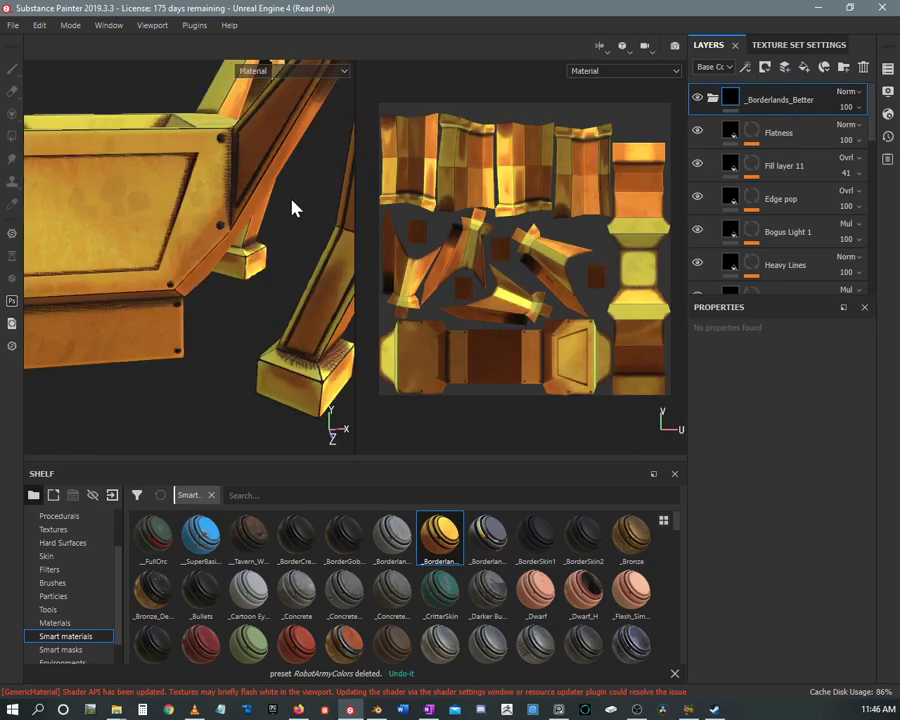
# Examine the _Borderlands_Better smart material on the body, focusing on the dark edge lines, panel outlines and rivets
pyautogui.keyDown('alt'); pyautogui.moveTo(248, 210); pyautogui.dragTo(250, 245); pyautogui.keyUp('alt')
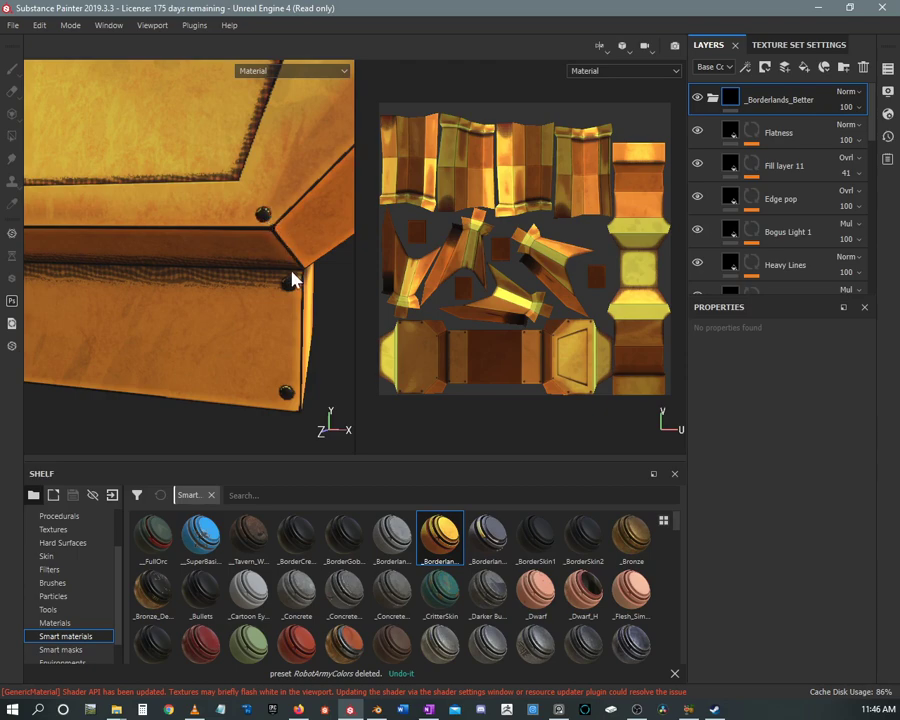
pyautogui.keyDown('alt'); pyautogui.moveTo(192, 198); pyautogui.dragTo(173, 144, button='right'); pyautogui.keyUp('alt')
pyautogui.keyDown('alt'); pyautogui.moveTo(173, 144); pyautogui.dragTo(248, 150); pyautogui.keyUp('alt')
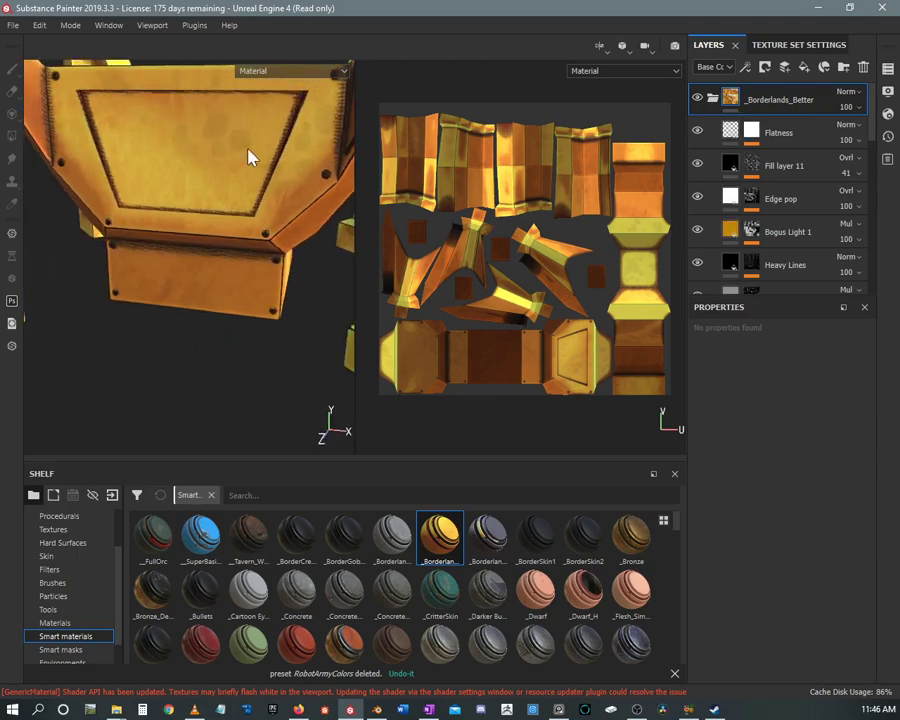
pyautogui.keyDown('alt'); pyautogui.moveTo(248, 150); pyautogui.dragTo(198, 579, button='right'); pyautogui.keyUp('alt')
pyautogui.keyDown('alt'); pyautogui.moveTo(214, 318); pyautogui.dragTo(188, 320, button='middle'); pyautogui.keyUp('alt')
pyautogui.keyDown('alt'); pyautogui.moveTo(188, 320); pyautogui.dragTo(132, 204, button='right'); pyautogui.keyUp('alt')
pyautogui.keyDown('alt'); pyautogui.moveTo(132, 204); pyautogui.dragTo(153, 194); pyautogui.keyUp('alt')
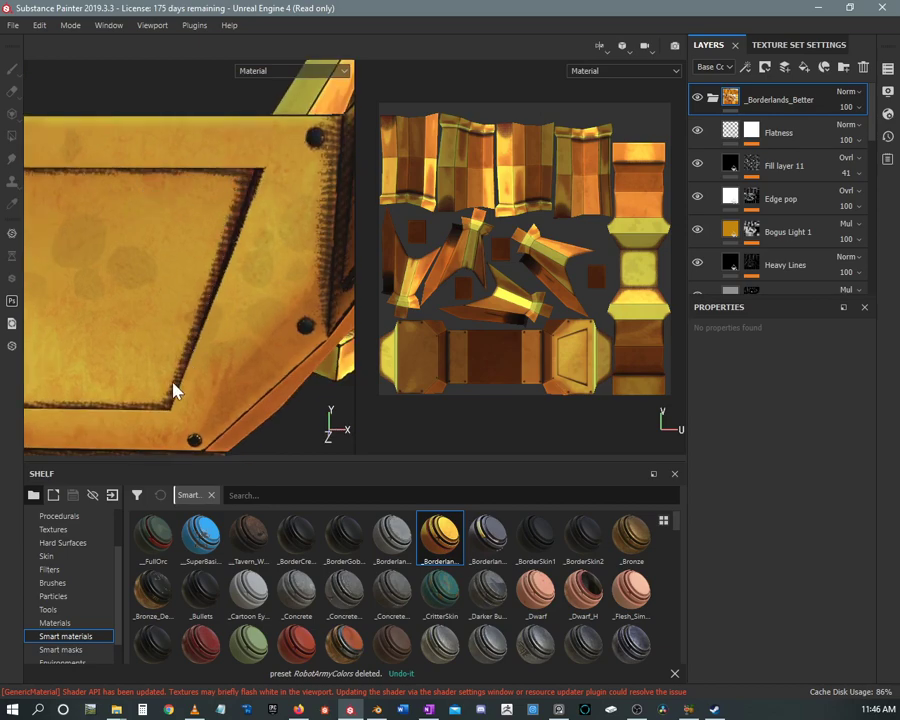
pyautogui.keyDown('alt'); pyautogui.moveTo(233, 243); pyautogui.dragTo(120, 235, button='right'); pyautogui.keyUp('alt')
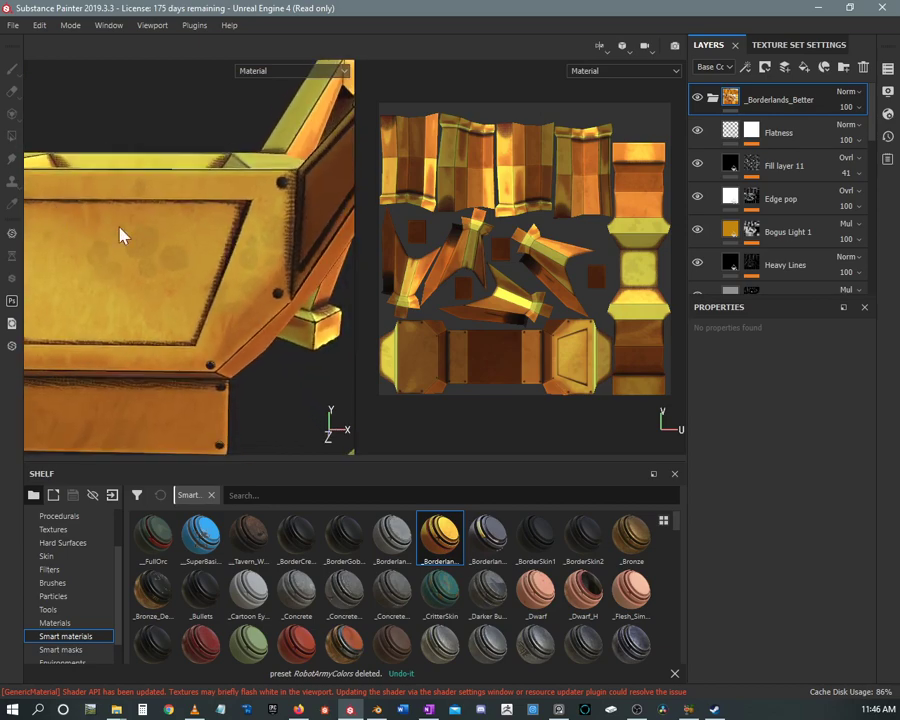
# Examine the _Borderlands_Better material on a leg and its foot block, and on the plain side of the body with its corner rivets
pyautogui.keyDown('alt'); pyautogui.moveTo(120, 235); pyautogui.dragTo(201, 281); pyautogui.keyUp('alt')
pyautogui.keyDown('alt'); pyautogui.moveTo(201, 281); pyautogui.dragTo(135, 215, button='right'); pyautogui.keyUp('alt')
pyautogui.keyDown('alt'); pyautogui.moveTo(185, 203); pyautogui.dragTo(135, 280, button='middle'); pyautogui.keyUp('alt')
pyautogui.moveTo(135, 280)
pyautogui.keyDown('alt'); pyautogui.mouseDown()
pyautogui.moveTo(147, 233)
pyautogui.moveTo(237, 255)
pyautogui.moveTo(145, 231)
pyautogui.moveTo(209, 231)
pyautogui.moveTo(171, 211)
pyautogui.moveTo(191, 297)
pyautogui.moveTo(185, 283)
pyautogui.moveTo(137, 304)
pyautogui.mouseUp(); pyautogui.keyUp('alt')
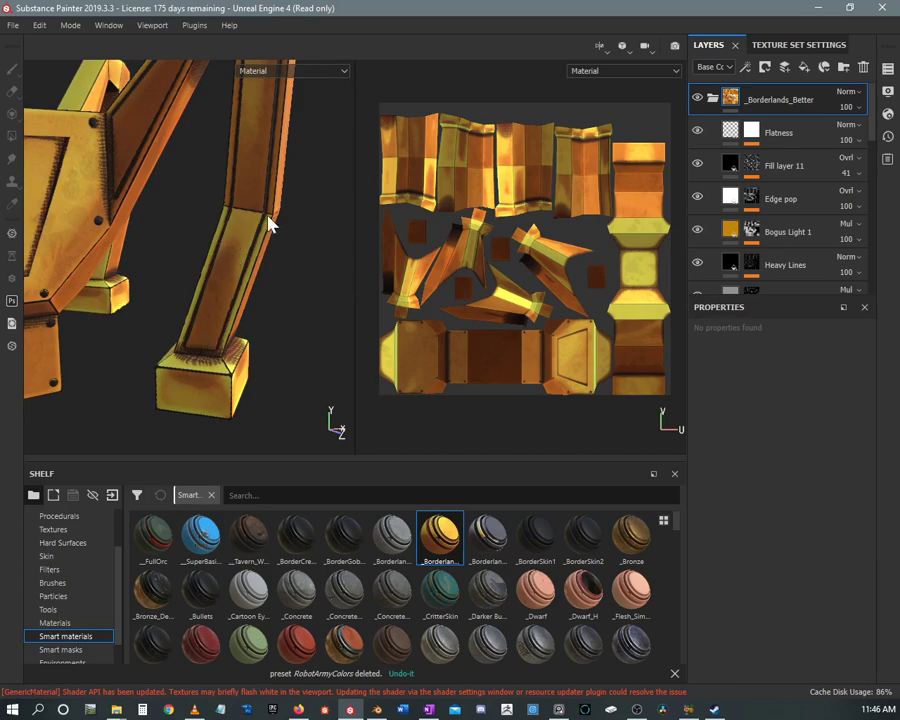
pyautogui.keyDown('alt'); pyautogui.moveTo(268, 222); pyautogui.dragTo(118, 177); pyautogui.keyUp('alt')
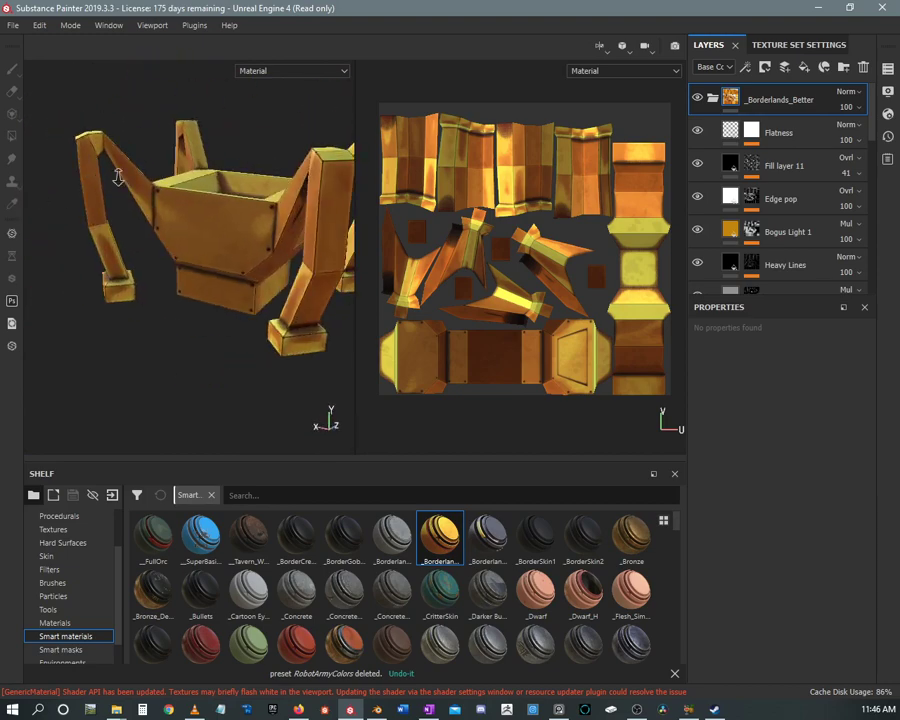
pyautogui.keyDown('alt'); pyautogui.moveTo(118, 177); pyautogui.dragTo(151, 235, button='right'); pyautogui.keyUp('alt')
pyautogui.keyDown('alt'); pyautogui.moveTo(151, 235); pyautogui.dragTo(195, 205); pyautogui.keyUp('alt')
pyautogui.keyDown('alt'); pyautogui.moveTo(195, 205); pyautogui.dragTo(230, 212, button='middle'); pyautogui.keyUp('alt')
pyautogui.keyDown('alt'); pyautogui.moveTo(230, 212); pyautogui.dragTo(183, 320, button='right'); pyautogui.keyUp('alt')
pyautogui.keyDown('alt'); pyautogui.moveTo(166, 235); pyautogui.dragTo(290, 200); pyautogui.keyUp('alt')
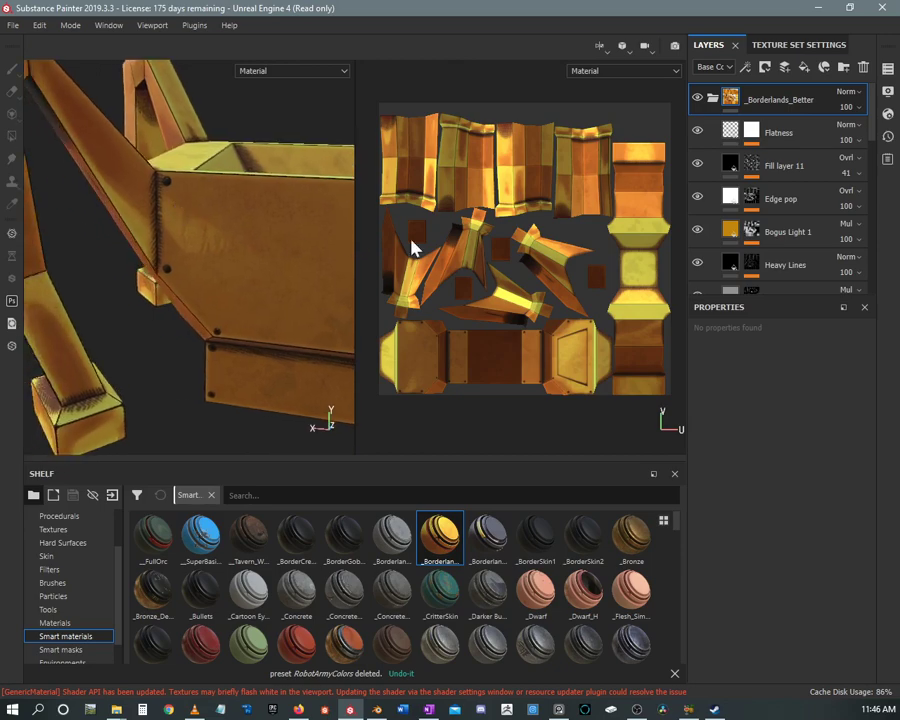
# Inspect the inset front panel and open top of the body, and view the whole four-legged model with the smart material
pyautogui.keyDown('alt'); pyautogui.moveTo(199, 229); pyautogui.dragTo(230, 162); pyautogui.keyUp('alt')
pyautogui.keyDown('alt'); pyautogui.moveTo(230, 162); pyautogui.dragTo(303, 190, button='right'); pyautogui.keyUp('alt')
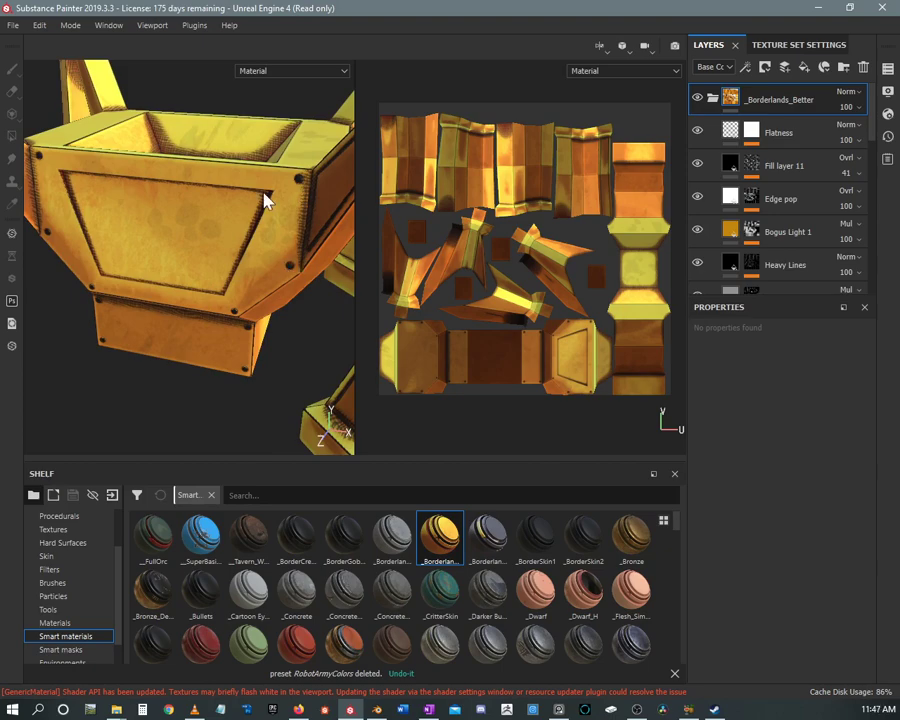
pyautogui.keyDown('alt'); pyautogui.moveTo(222, 228); pyautogui.dragTo(270, 224); pyautogui.keyUp('alt')
pyautogui.keyDown('alt'); pyautogui.moveTo(270, 224); pyautogui.dragTo(50, 125, button='right'); pyautogui.keyUp('alt')
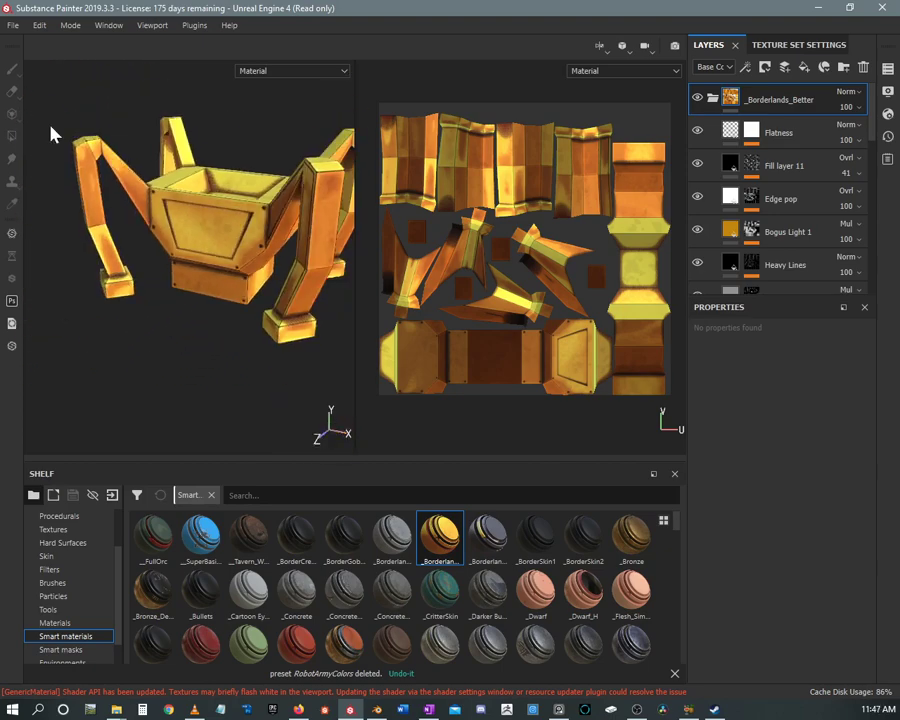
pyautogui.keyDown('alt'); pyautogui.moveTo(138, 172); pyautogui.dragTo(134, 228, button='middle'); pyautogui.keyUp('alt')
pyautogui.moveTo(133, 228)
pyautogui.keyDown('alt'); pyautogui.mouseDown()
pyautogui.moveTo(137, 253)
pyautogui.moveTo(143, 233)
pyautogui.moveTo(133, 199)
pyautogui.moveTo(133, 228)
pyautogui.mouseUp(); pyautogui.keyUp('alt')
pyautogui.keyDown('alt'); pyautogui.moveTo(133, 228); pyautogui.dragTo(216, 222, button='right'); pyautogui.keyUp('alt')
pyautogui.keyDown('alt'); pyautogui.moveTo(216, 222); pyautogui.dragTo(181, 221); pyautogui.keyUp('alt')
pyautogui.keyDown('alt'); pyautogui.moveTo(186, 223); pyautogui.dragTo(183, 226, button='right'); pyautogui.keyUp('alt')
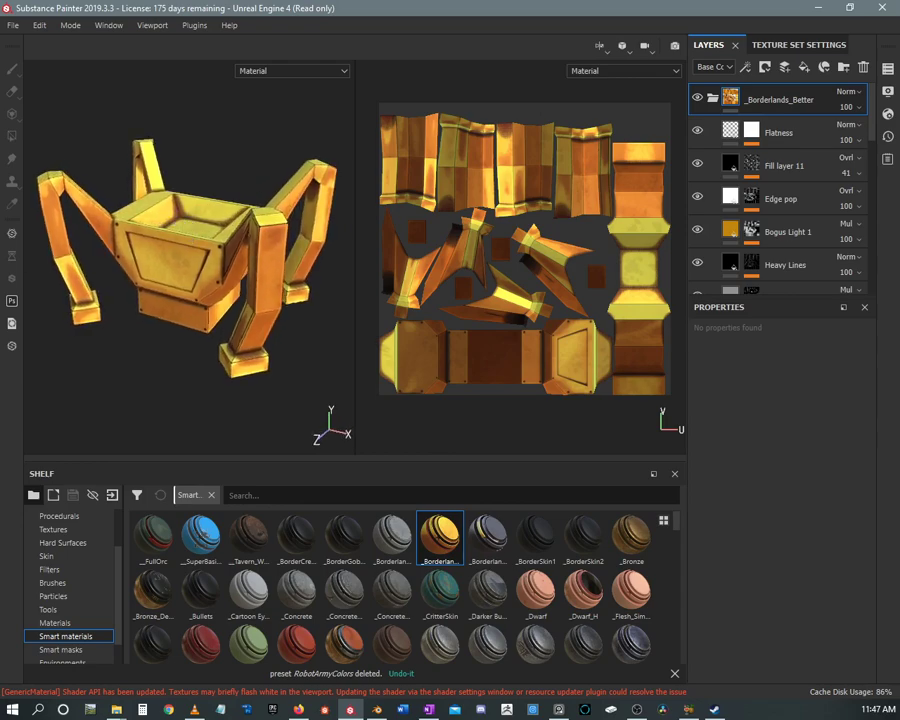